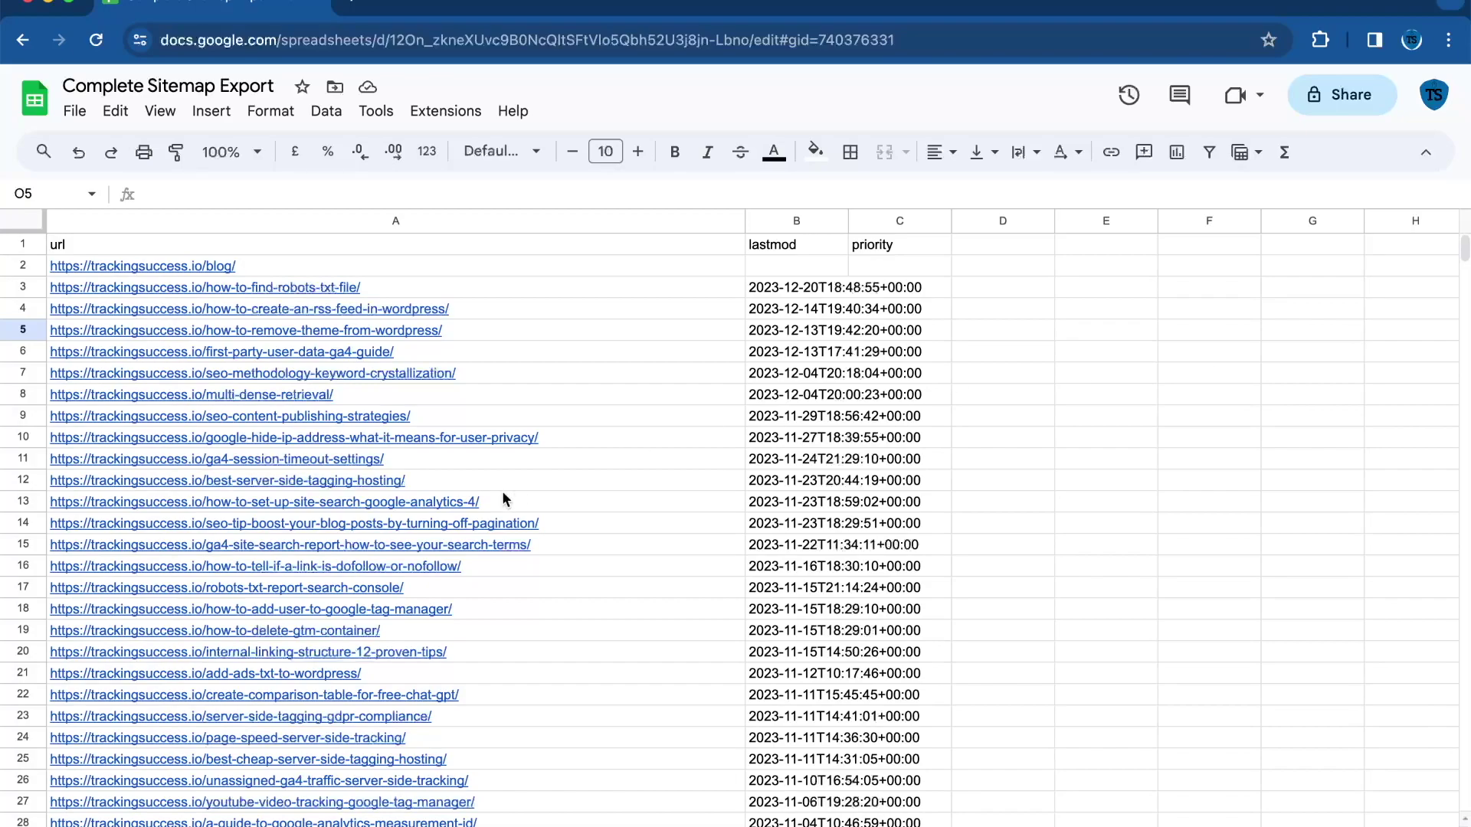
- Go to the Chrome Web Store in a new tab and search for 'sitemap'
{"action": "scroll", "coordinate": [502, 490], "scroll_direction": "down", "scroll_amount": 3}
{"action": "scroll", "coordinate": [503, 491], "scroll_direction": "up", "scroll_amount": 3}
{"action": "scroll", "coordinate": [502, 499], "scroll_direction": "down", "scroll_amount": 15}
{"action": "scroll", "coordinate": [503, 499], "scroll_direction": "up", "scroll_amount": 15}
{"action": "left_click", "coordinate": [351, 5]}
{"action": "type", "text": "chromewebstore.google.com/?hl=en"}
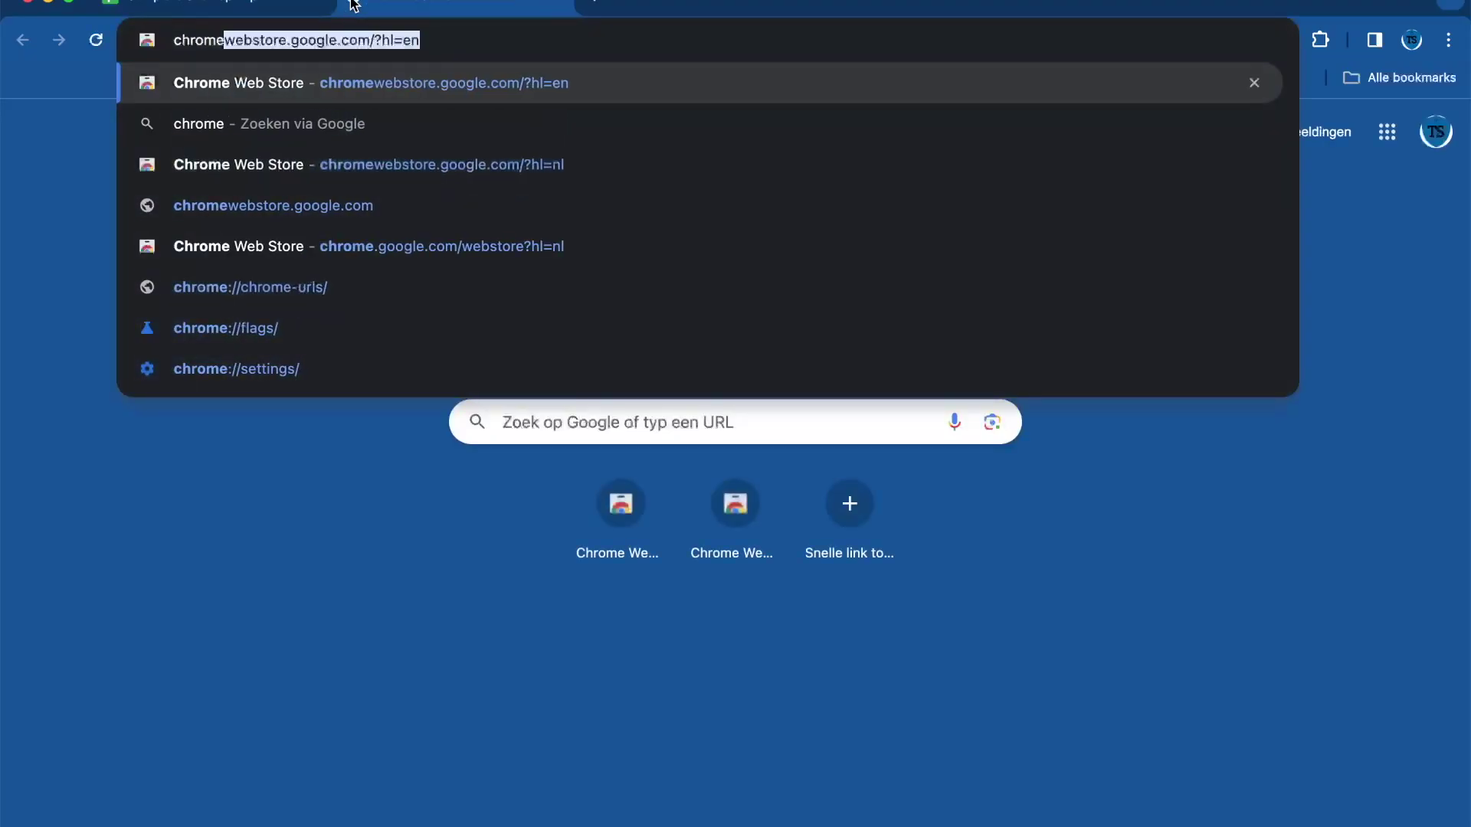
{"action": "key", "text": "Return"}
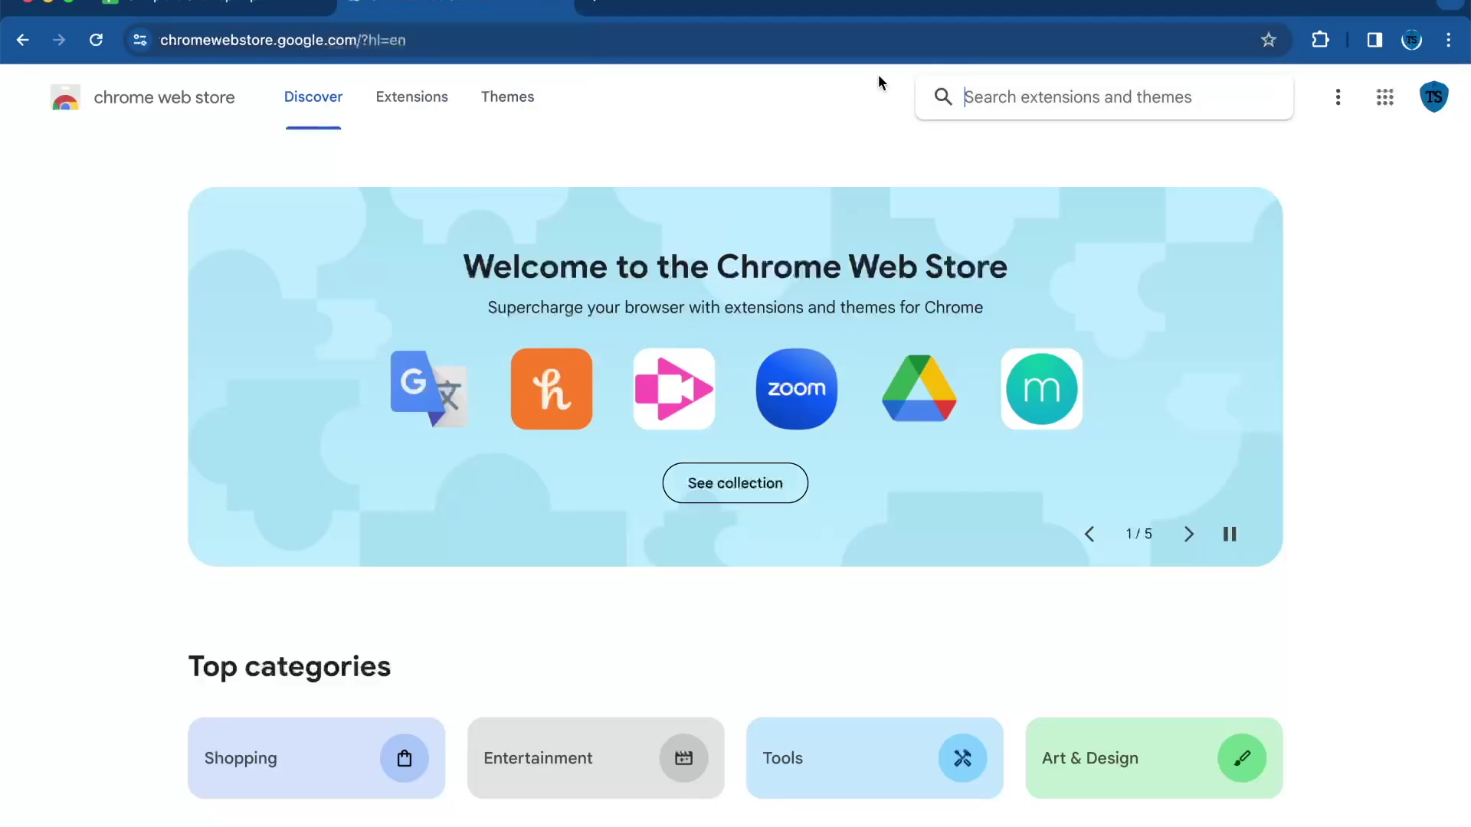
{"action": "type", "text": "sitemap"}
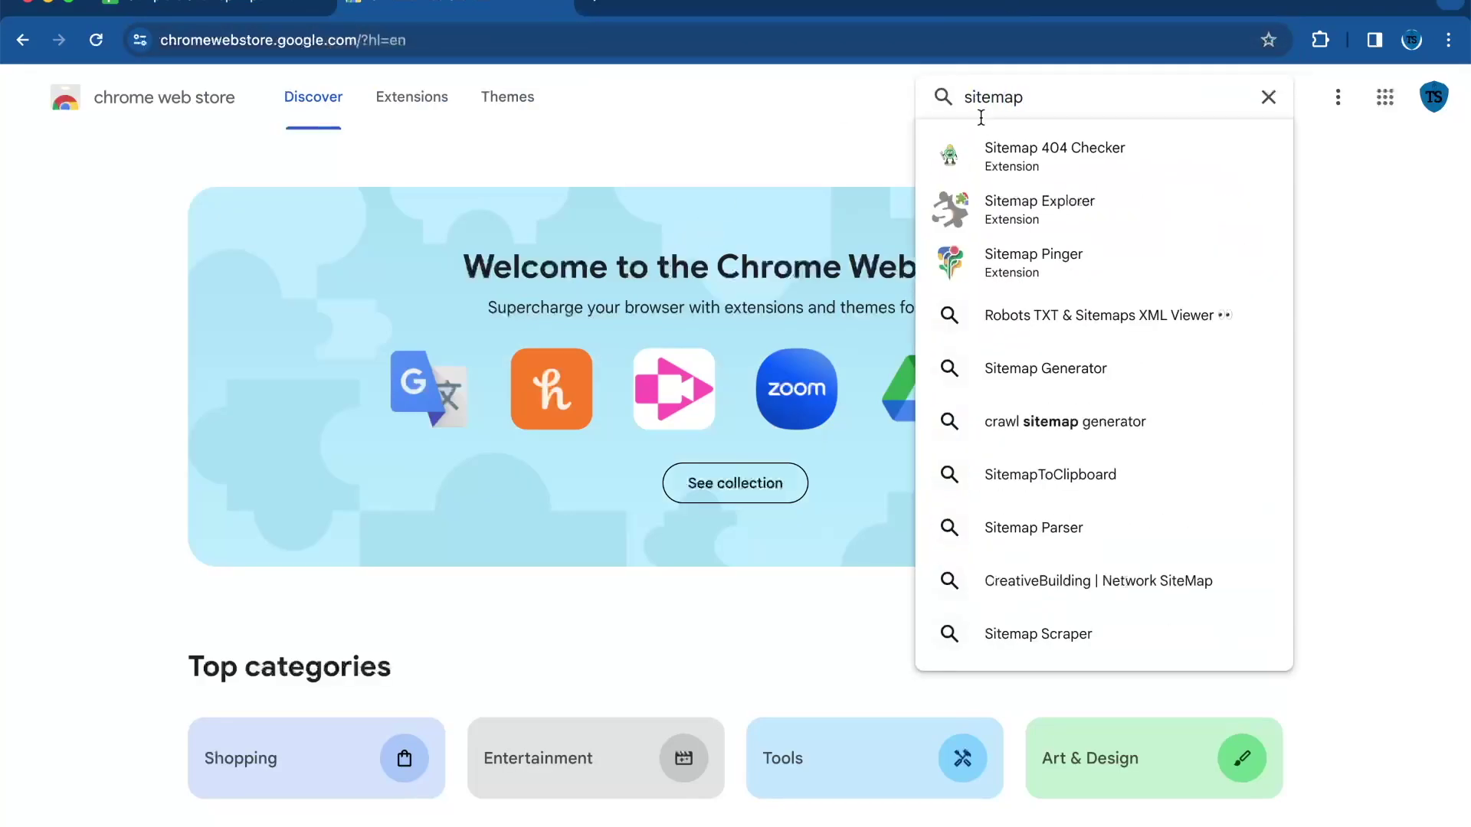
- Add the Sitemap Explorer extension to Chrome and dismiss the added notice
{"action": "left_click", "coordinate": [1012, 216]}
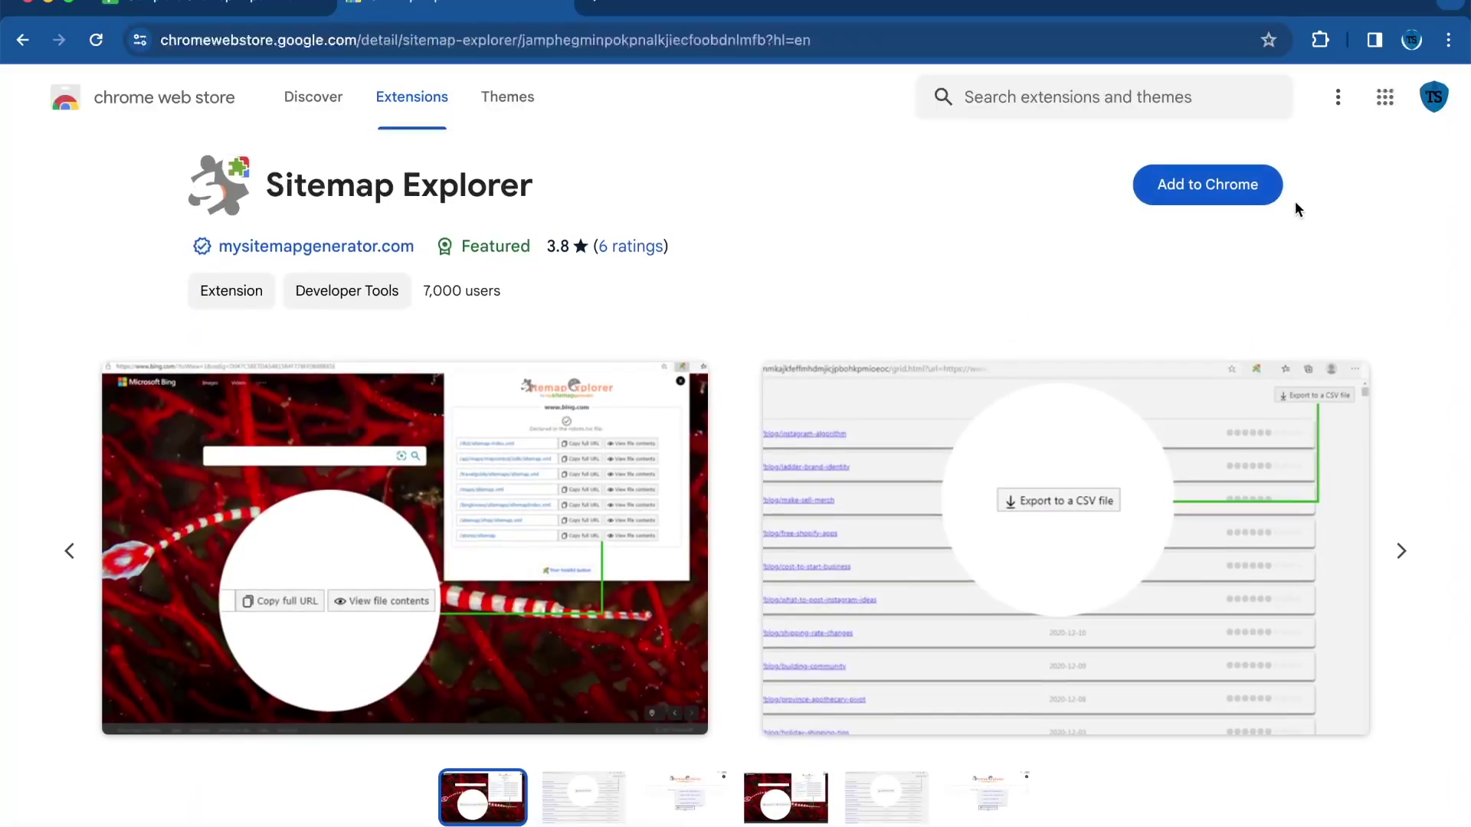
{"action": "left_click", "coordinate": [1187, 185]}
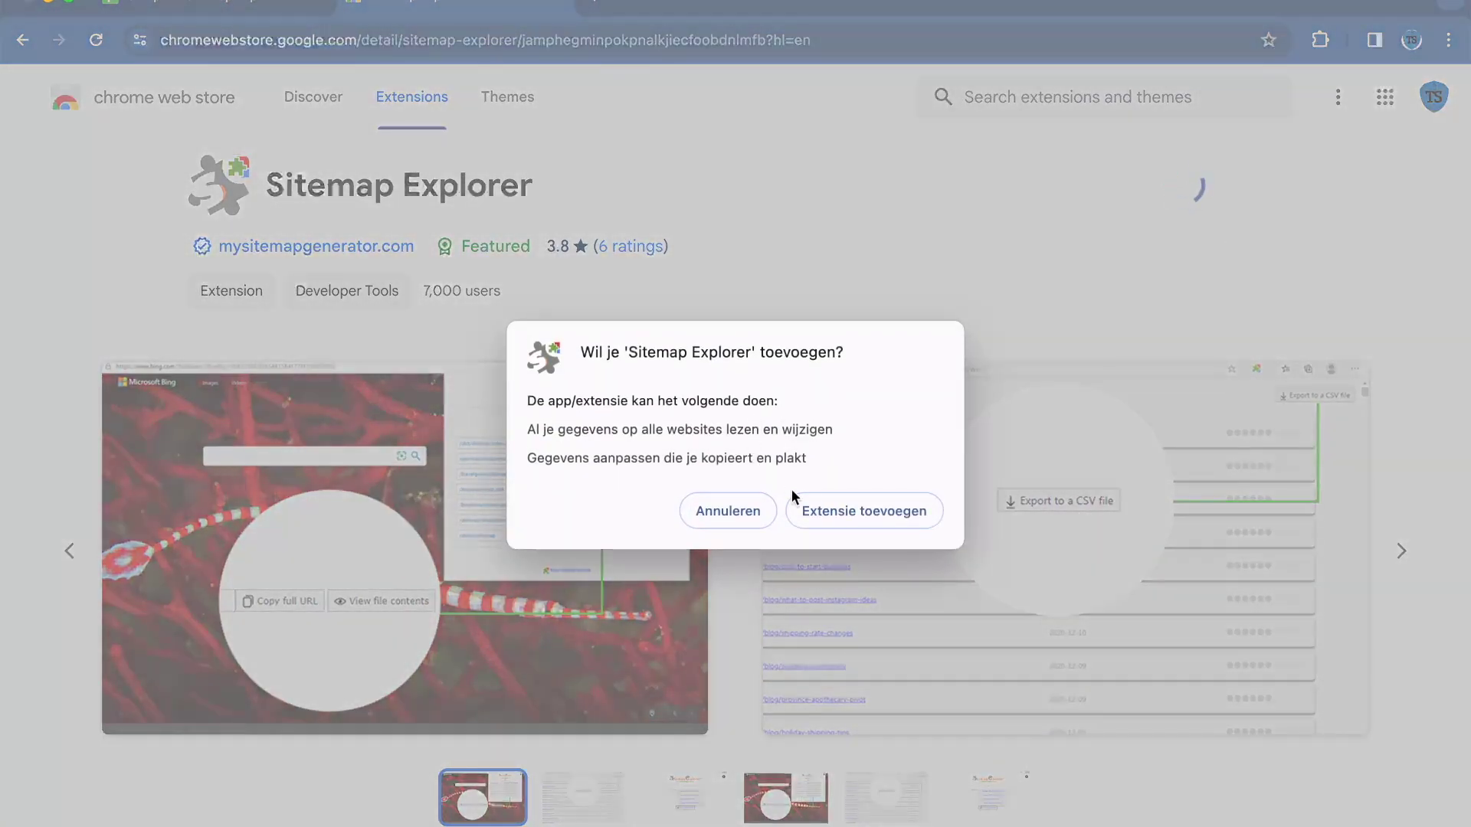
{"action": "left_click", "coordinate": [841, 511]}
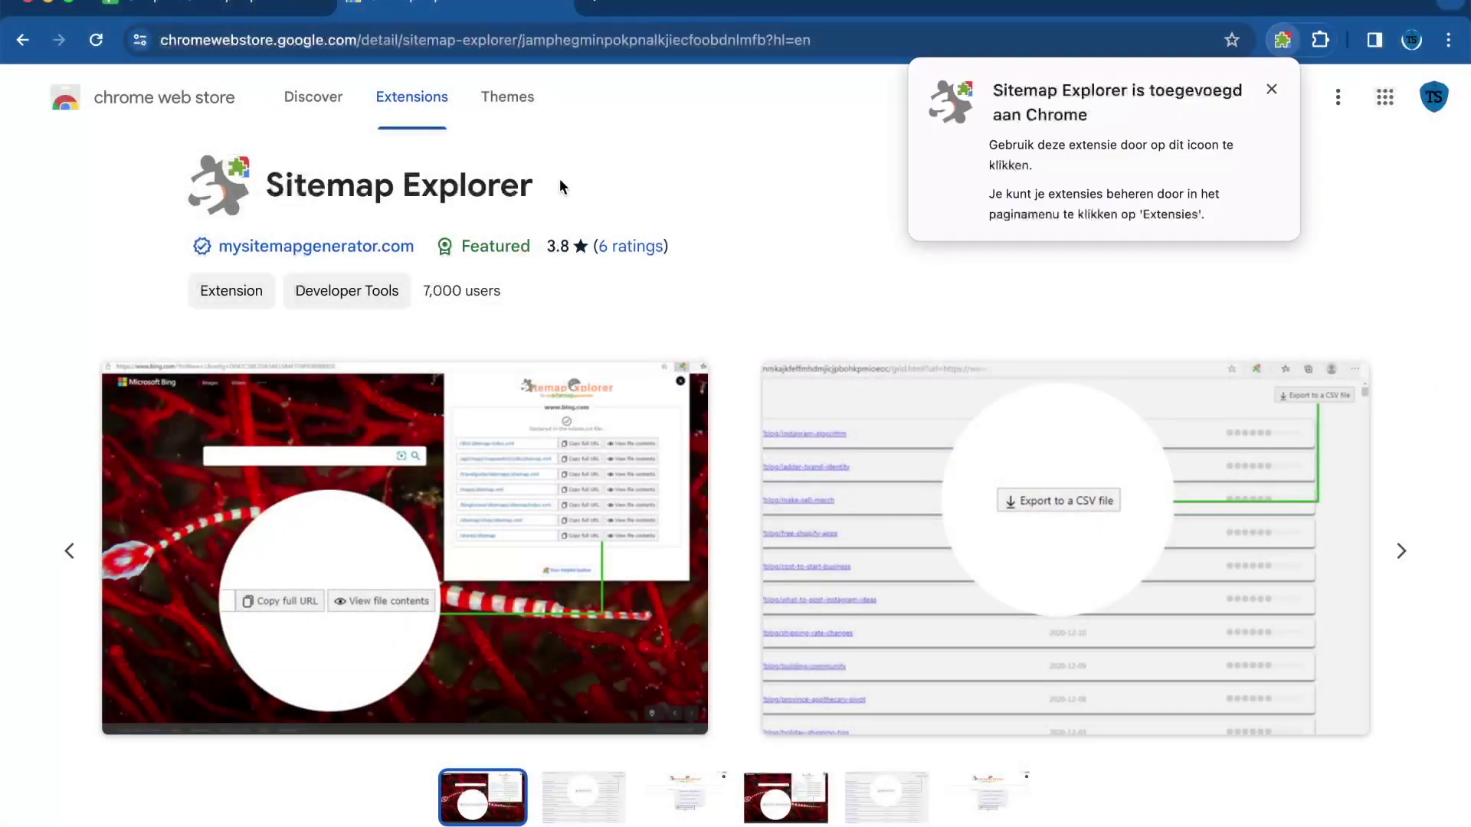
{"action": "left_click", "coordinate": [1273, 90]}
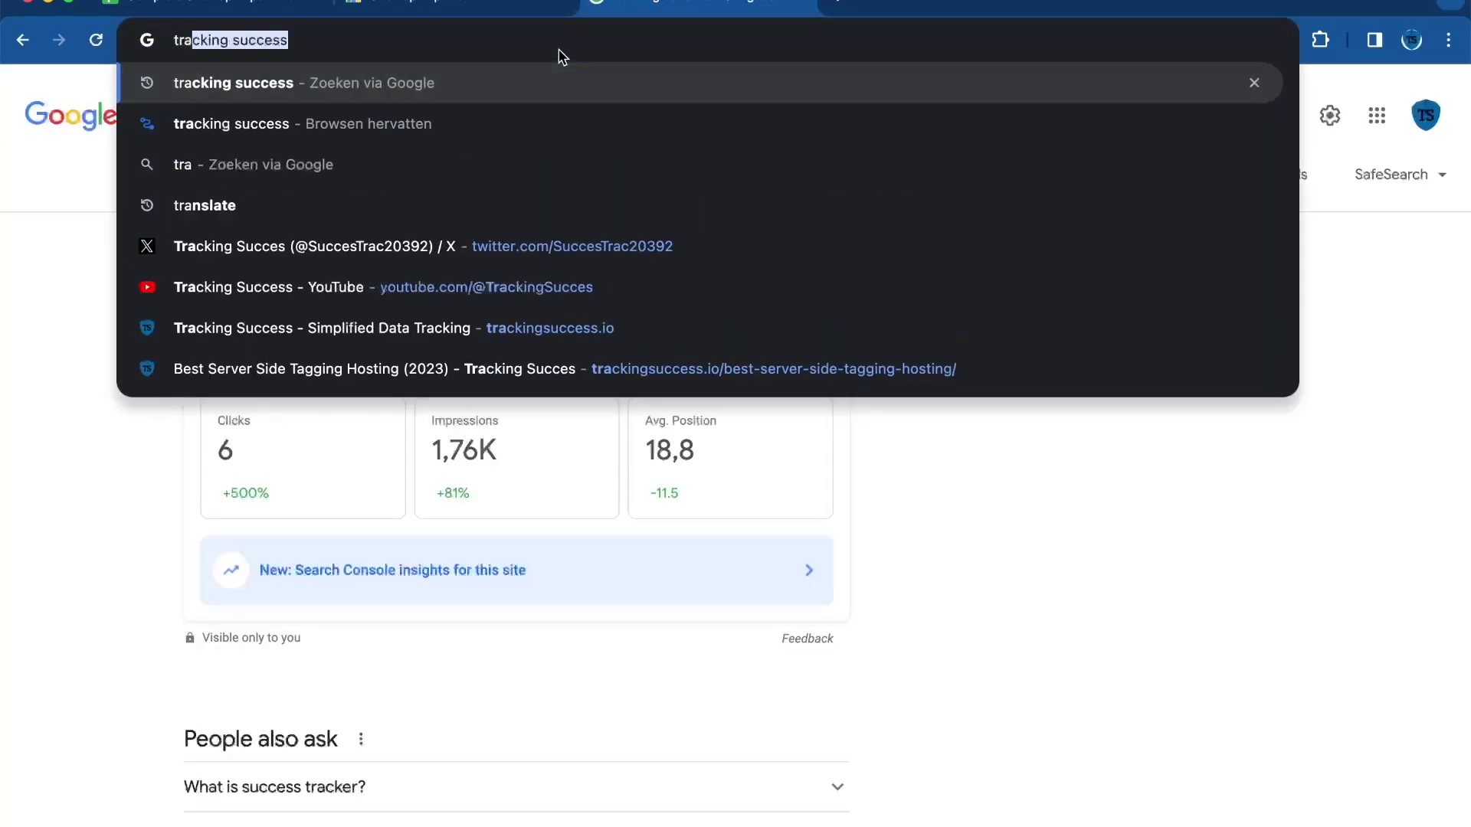
- Open the trackingsuccess.io result from the 'tracking success' Google results
{"action": "scroll", "coordinate": [128, 622], "scroll_direction": "down", "scroll_amount": 7}
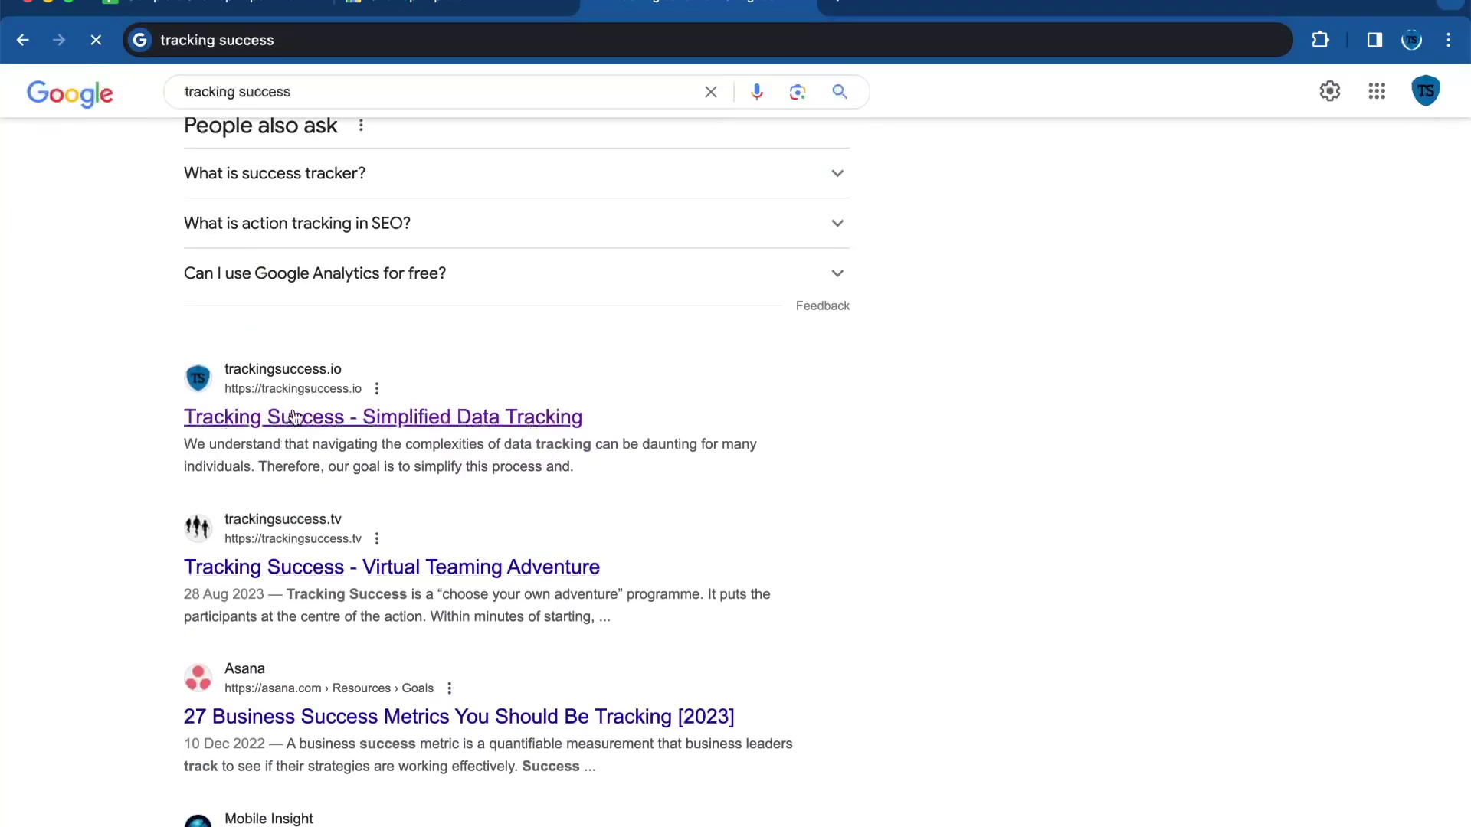
{"action": "left_click", "coordinate": [291, 418]}
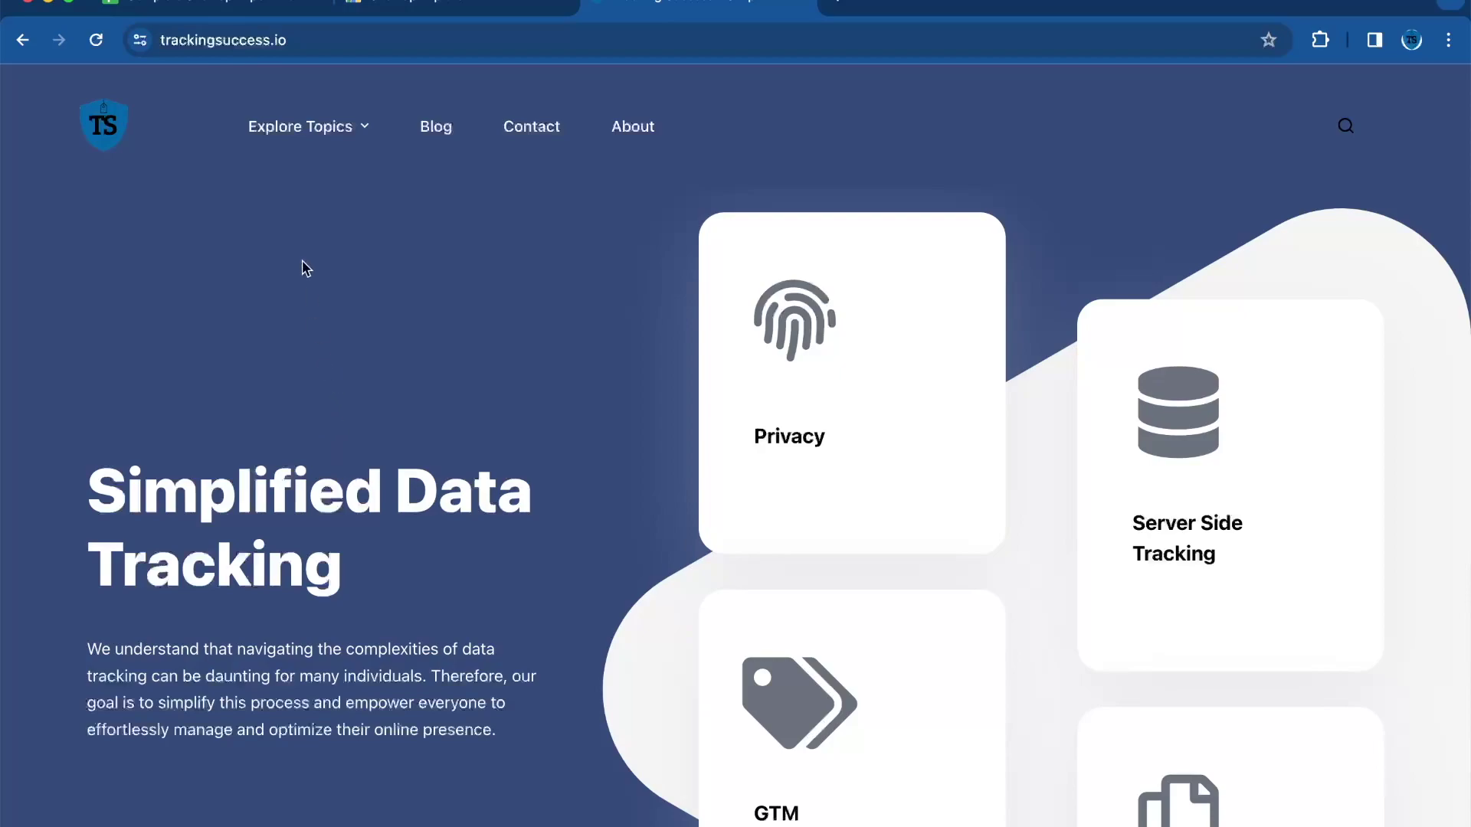
- Check trackingsuccess.io/robots.txt for its sitemap_index.xml line, then return to the homepage
{"action": "left_click", "coordinate": [289, 30]}
{"action": "key", "text": "Right"}
{"action": "type", "text": "robots.t"}
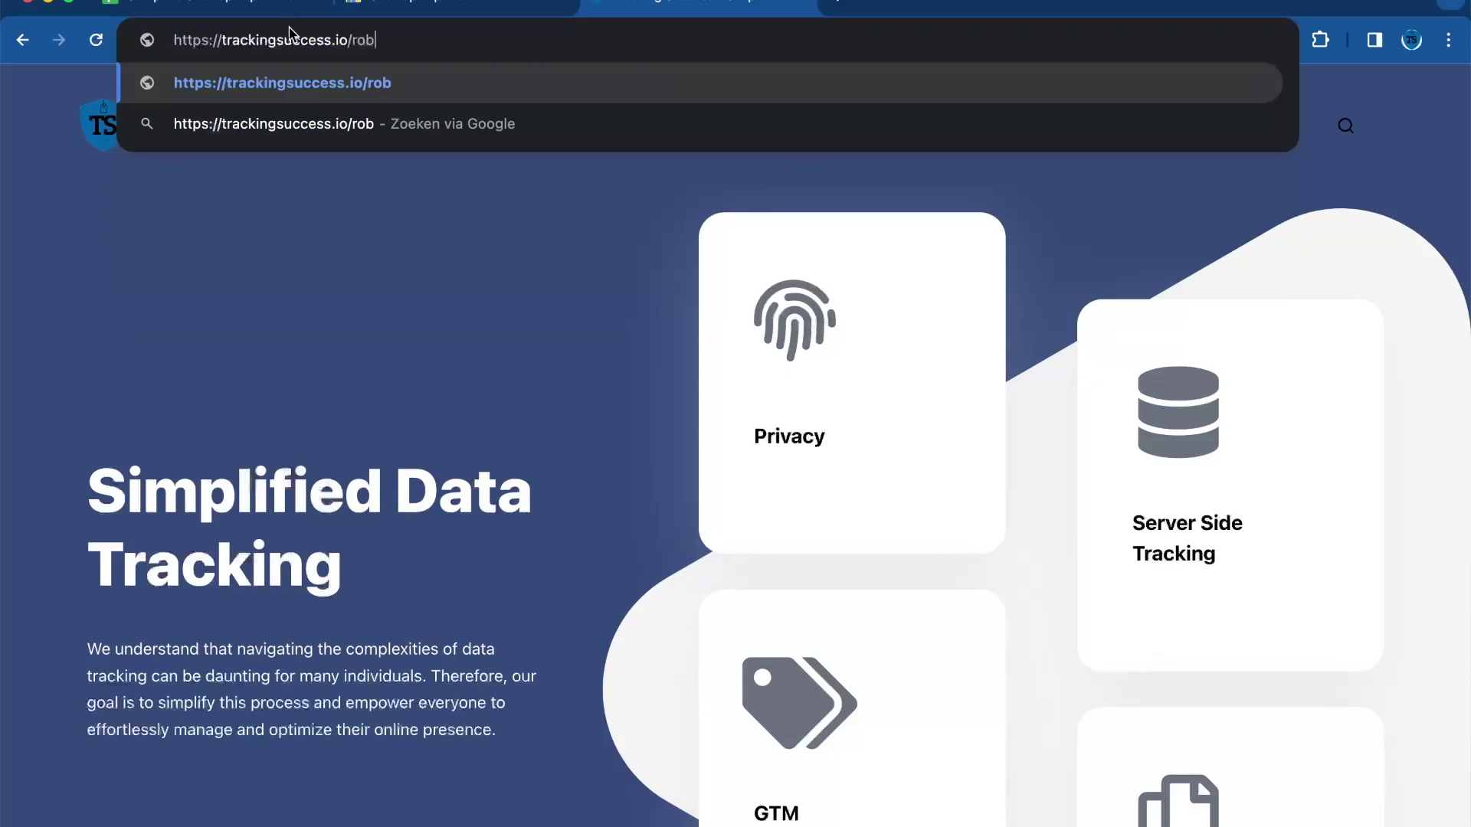
{"action": "type", "text": "xt"}
{"action": "key", "text": "Return"}
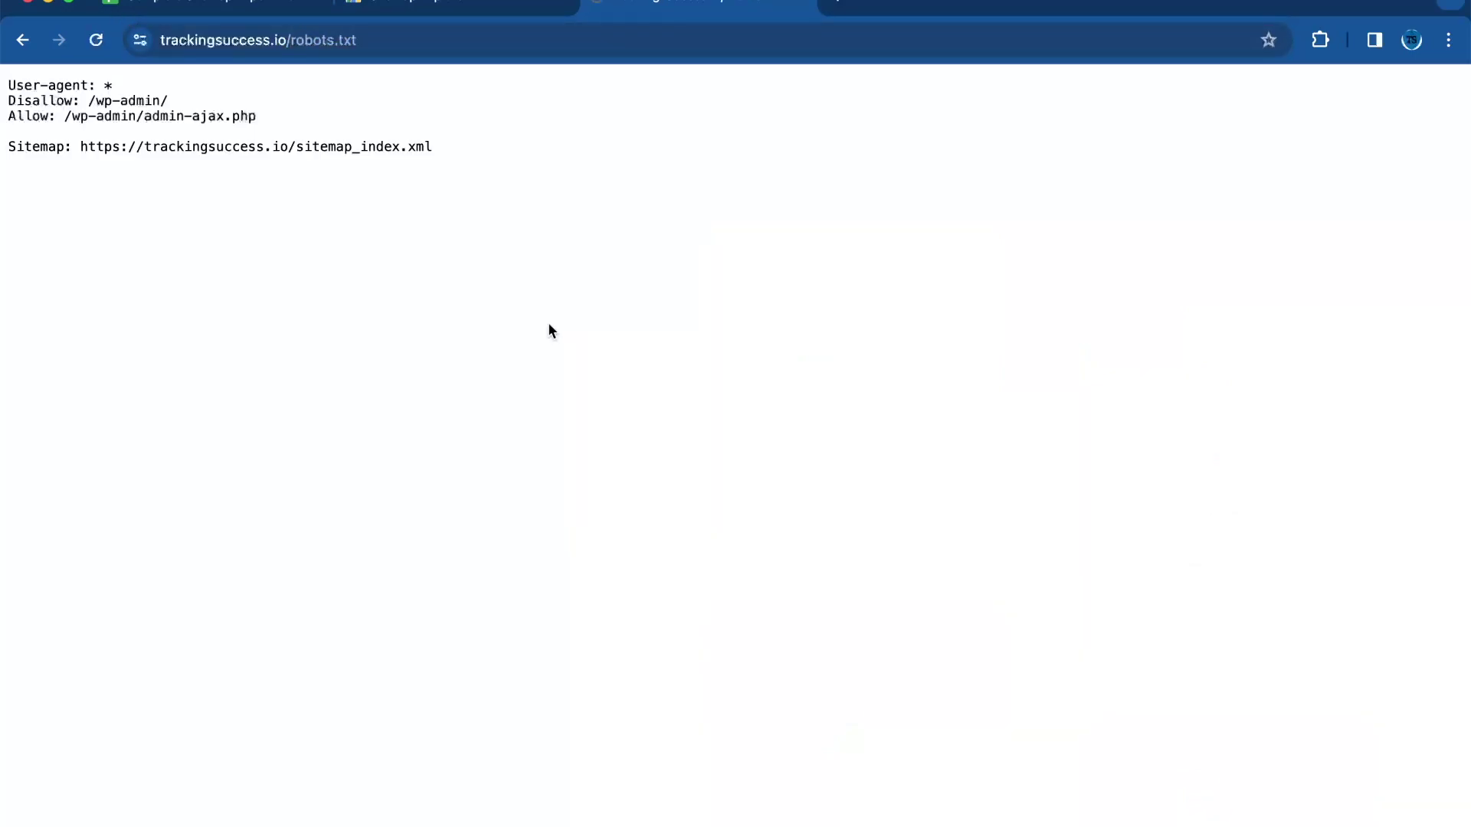
{"action": "left_click_drag", "start_coordinate": [56, 132], "coordinate": [573, 224]}
{"action": "left_click", "coordinate": [573, 224]}
{"action": "left_click", "coordinate": [23, 39]}
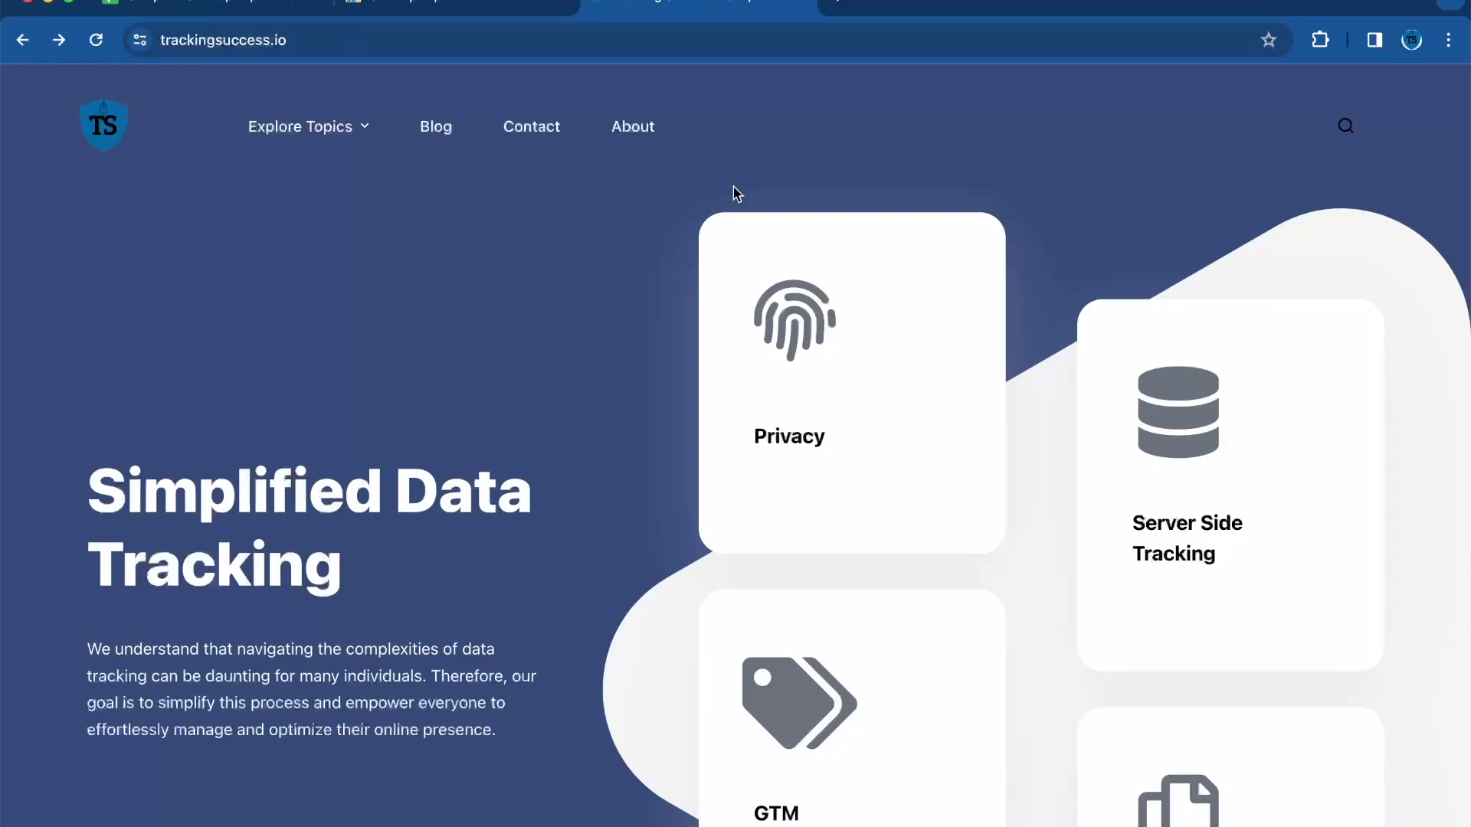
- Run Sitemap Explorer on the site and view the sitemap_index.xml contents
{"action": "left_click", "coordinate": [1320, 40]}
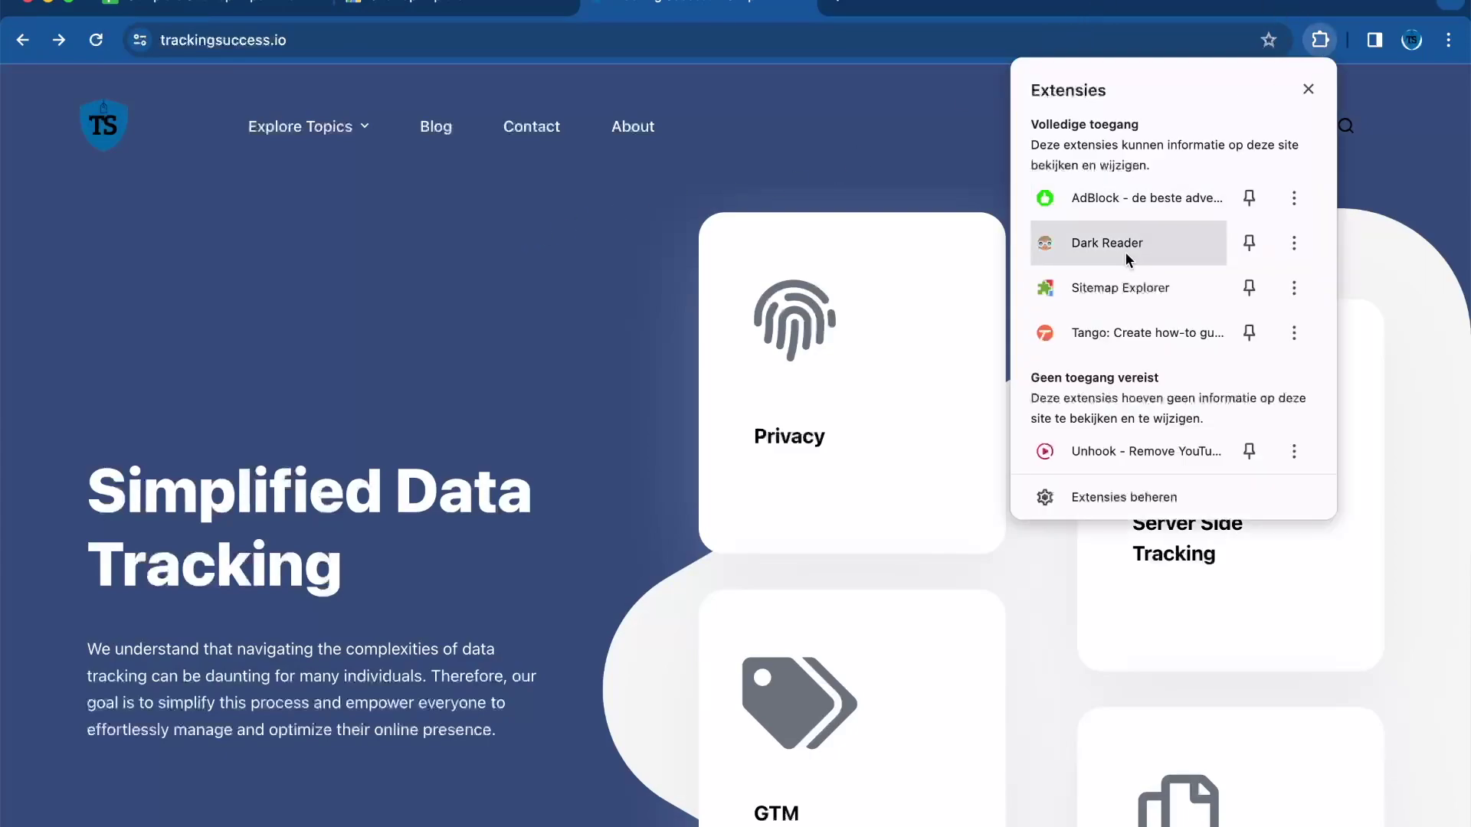
{"action": "left_click", "coordinate": [1126, 289]}
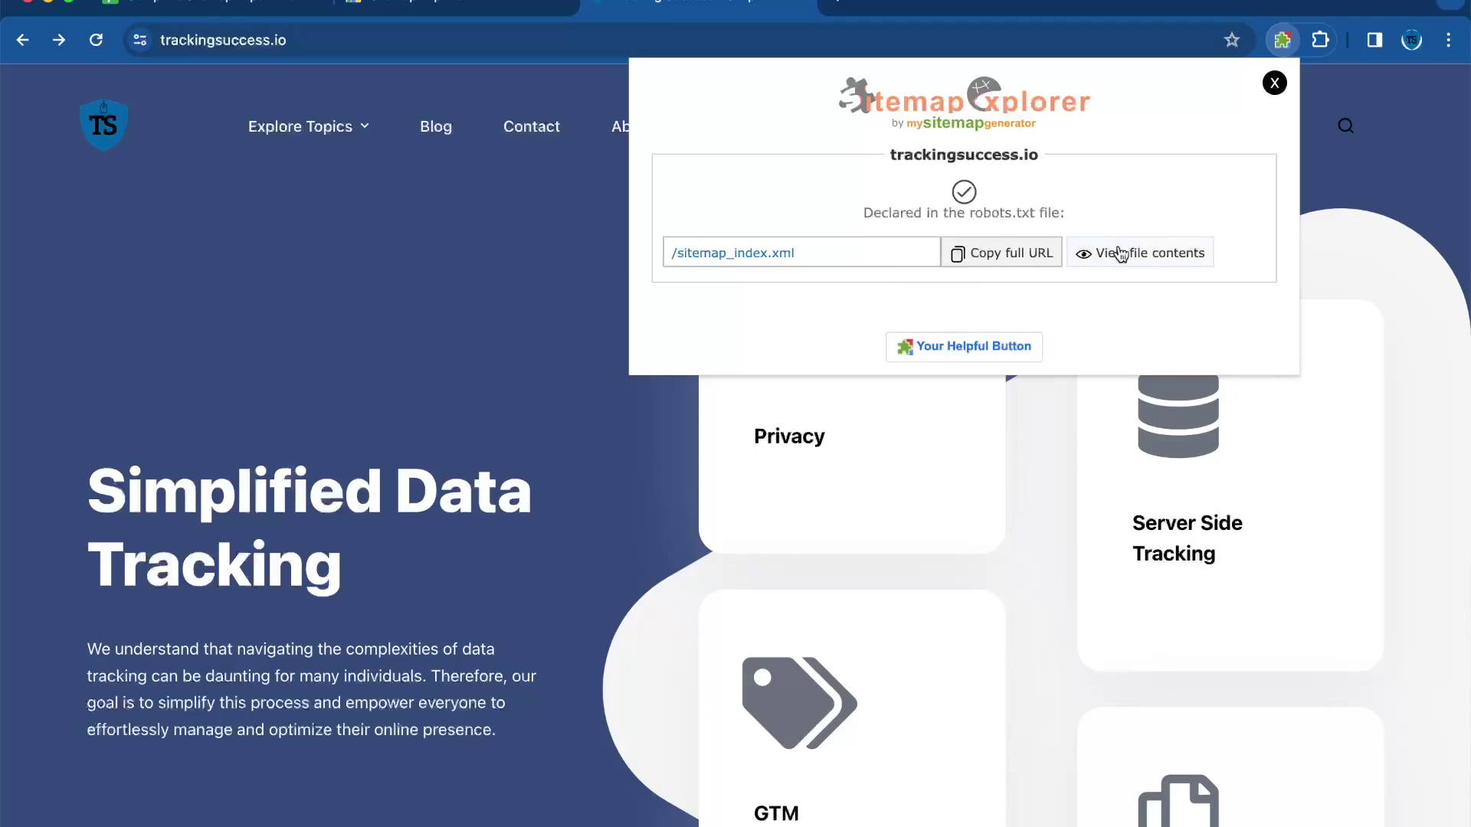
{"action": "left_click", "coordinate": [1125, 255]}
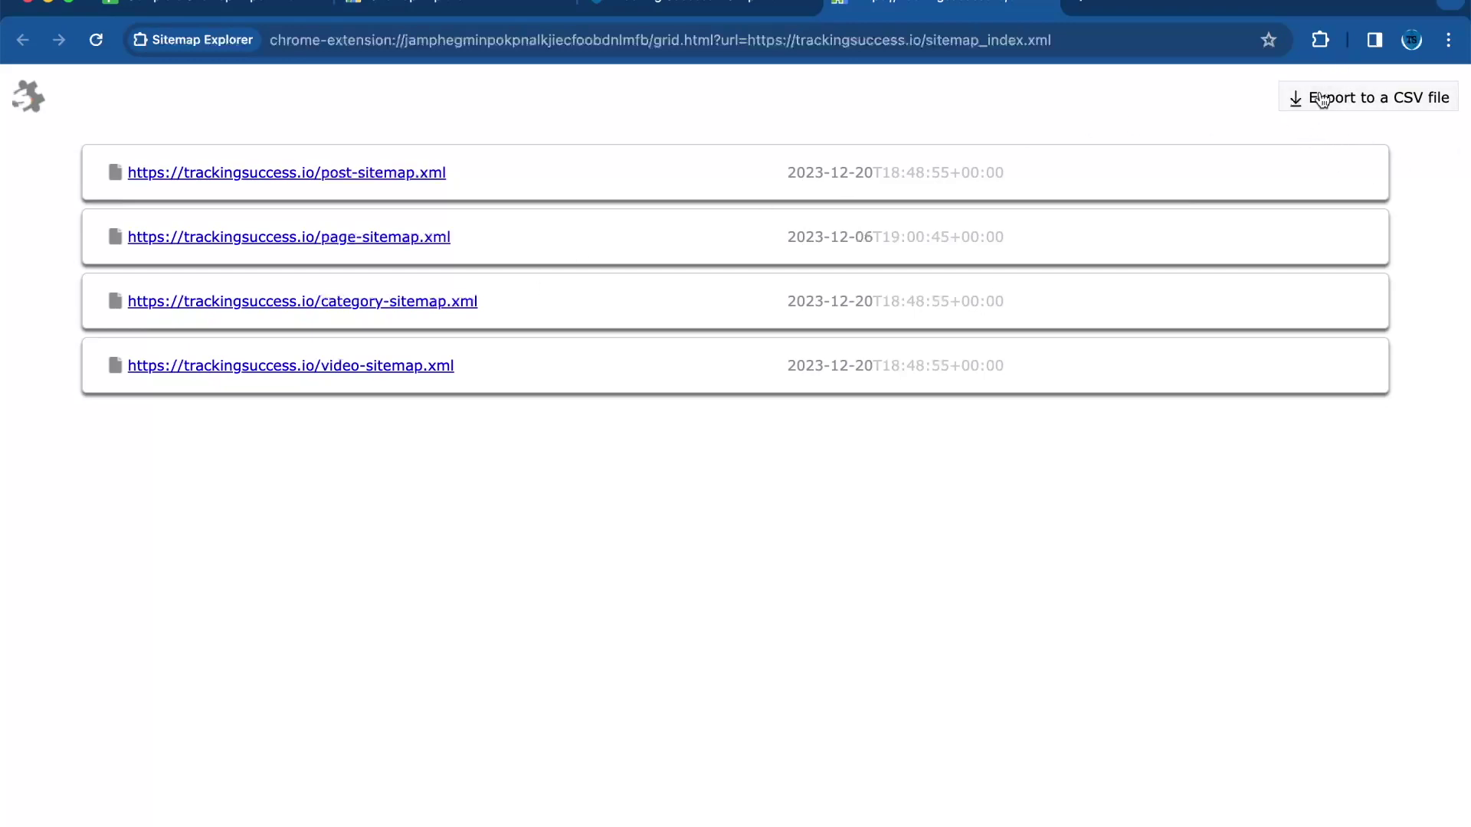
- Export the post-sitemap.xml URL list to CSV, then go back to the Sheets tab
{"action": "left_click", "coordinate": [1408, 110]}
{"action": "left_click", "coordinate": [284, 173]}
{"action": "scroll", "coordinate": [756, 319], "scroll_direction": "down", "scroll_amount": 15}
{"action": "scroll", "coordinate": [756, 322], "scroll_direction": "down", "scroll_amount": 10}
{"action": "scroll", "coordinate": [755, 322], "scroll_direction": "up", "scroll_amount": 20}
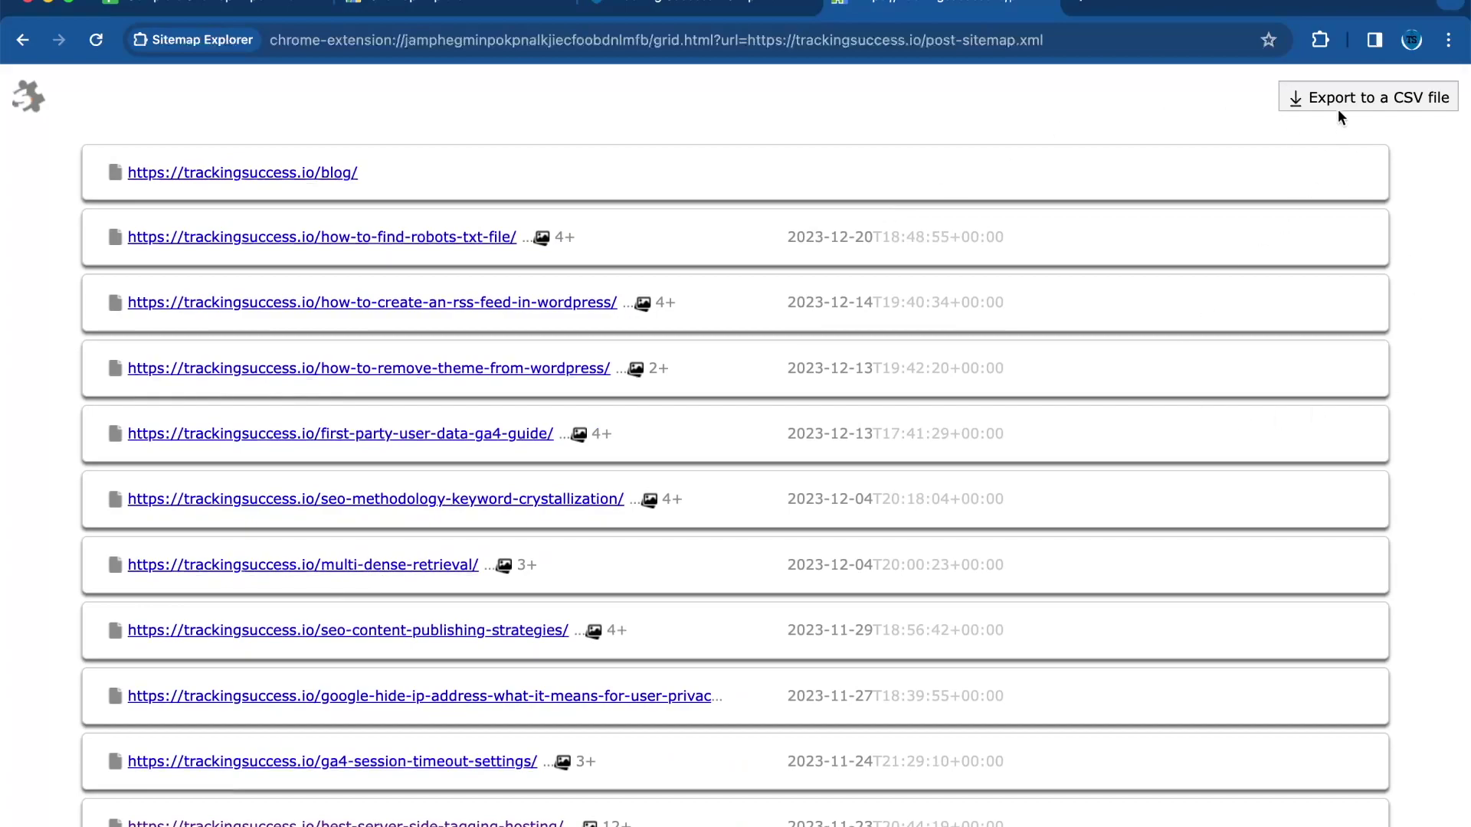
{"action": "left_click", "coordinate": [1339, 107]}
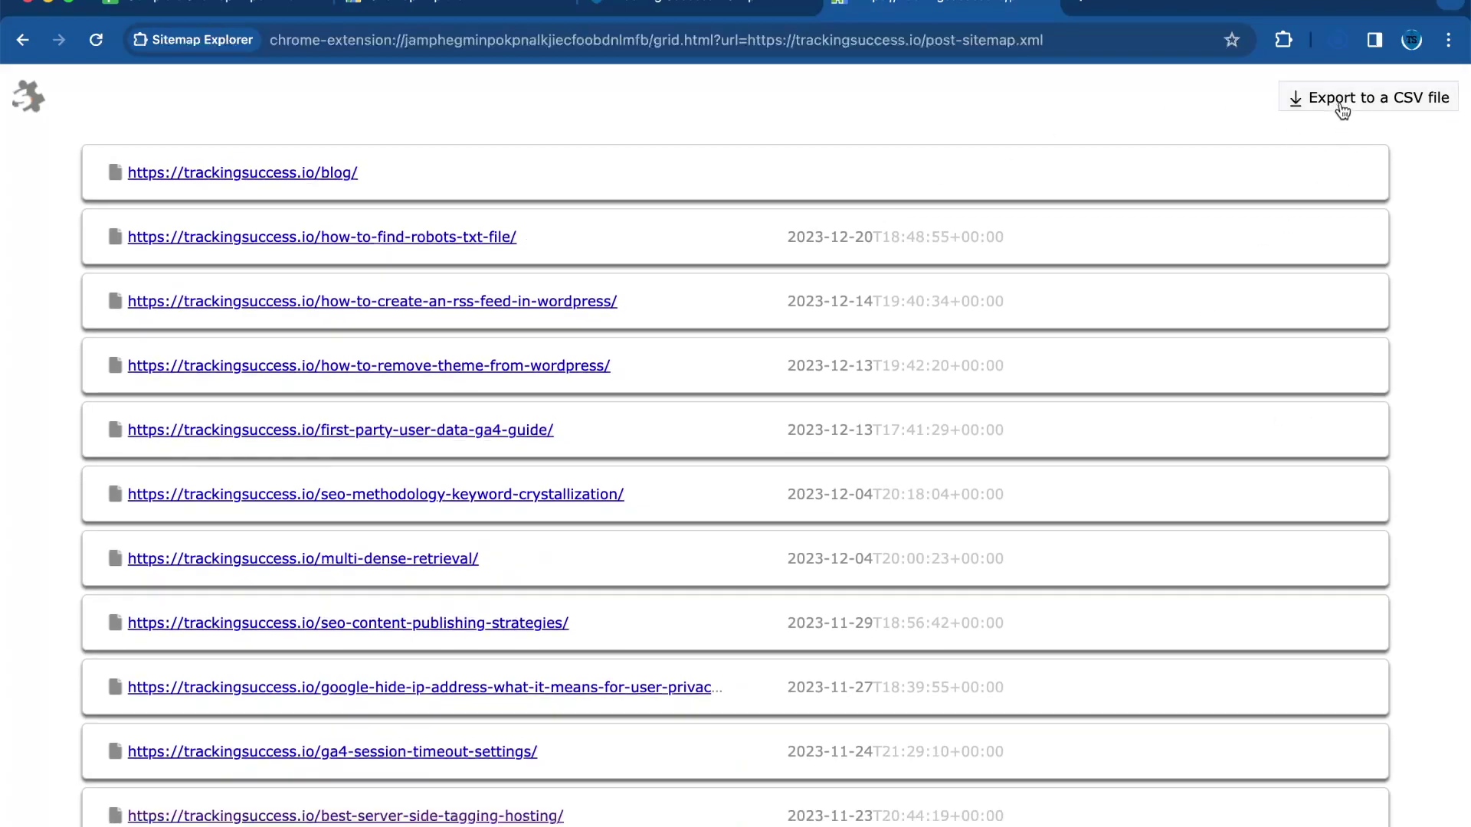
{"action": "left_click", "coordinate": [195, 16]}
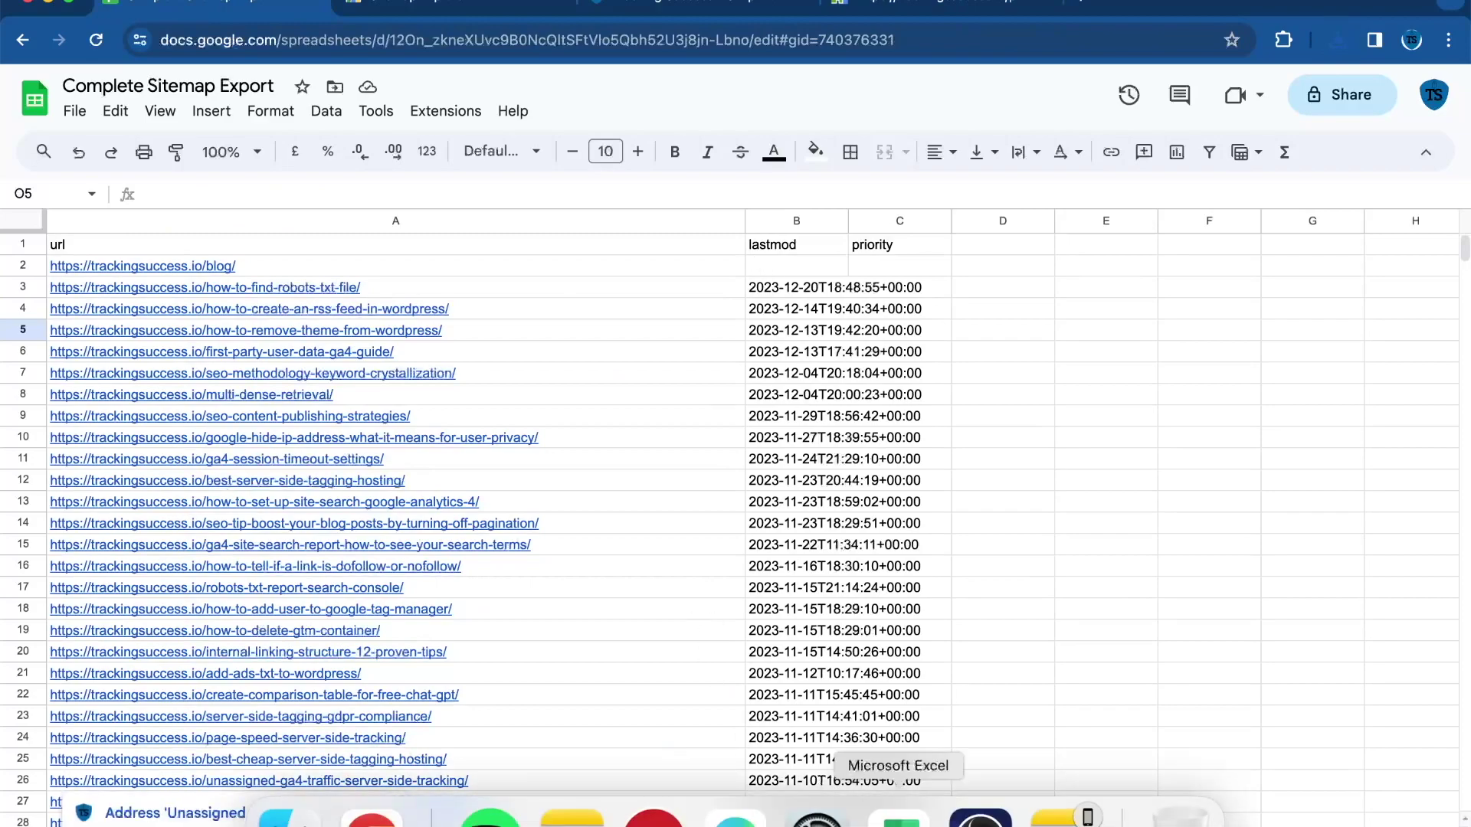
- Import post-sitemap (1).csv through File > Import as a new spreadsheet
{"action": "left_click", "coordinate": [81, 113]}
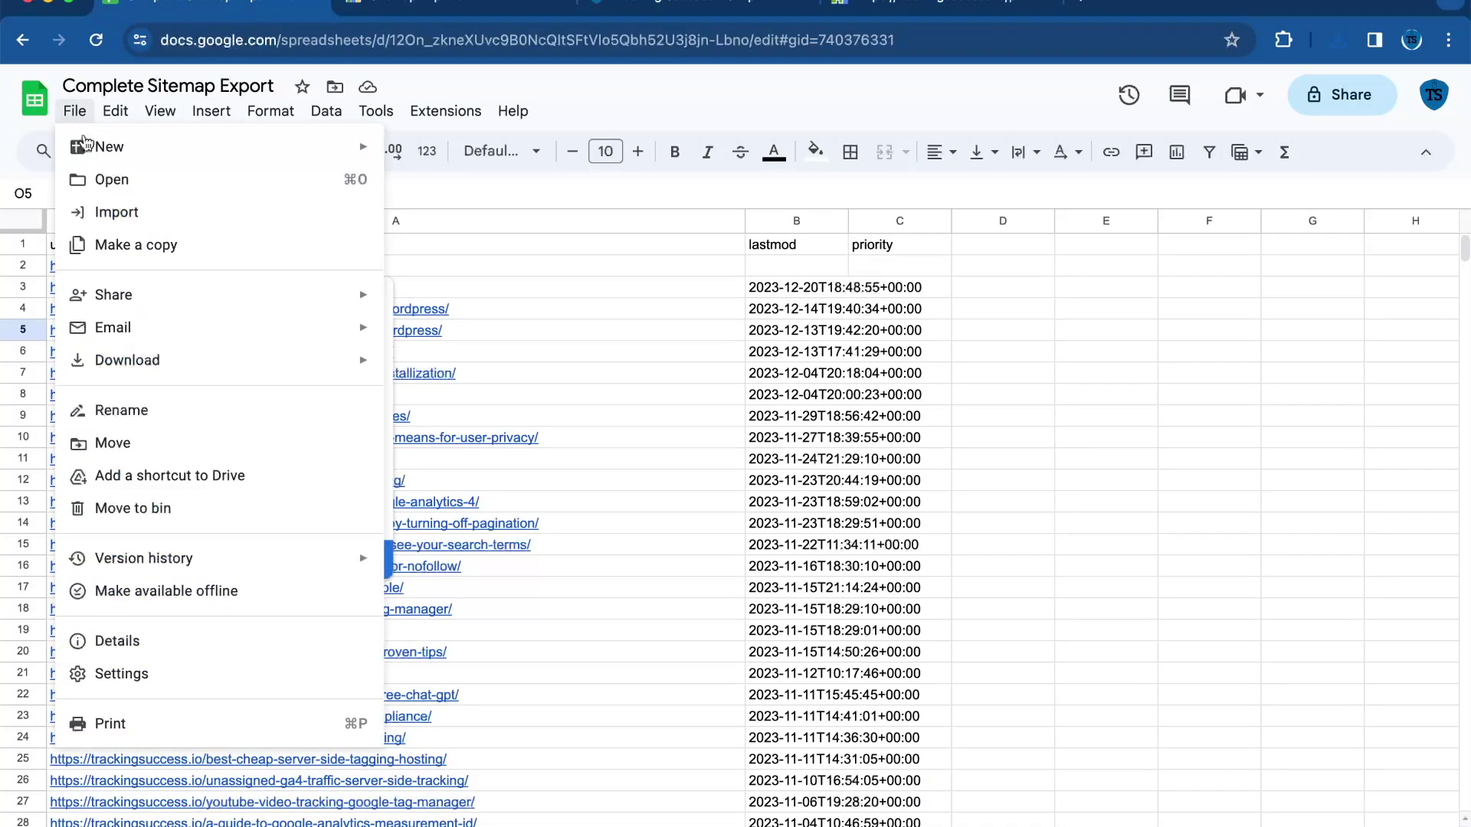
{"action": "left_click", "coordinate": [80, 211]}
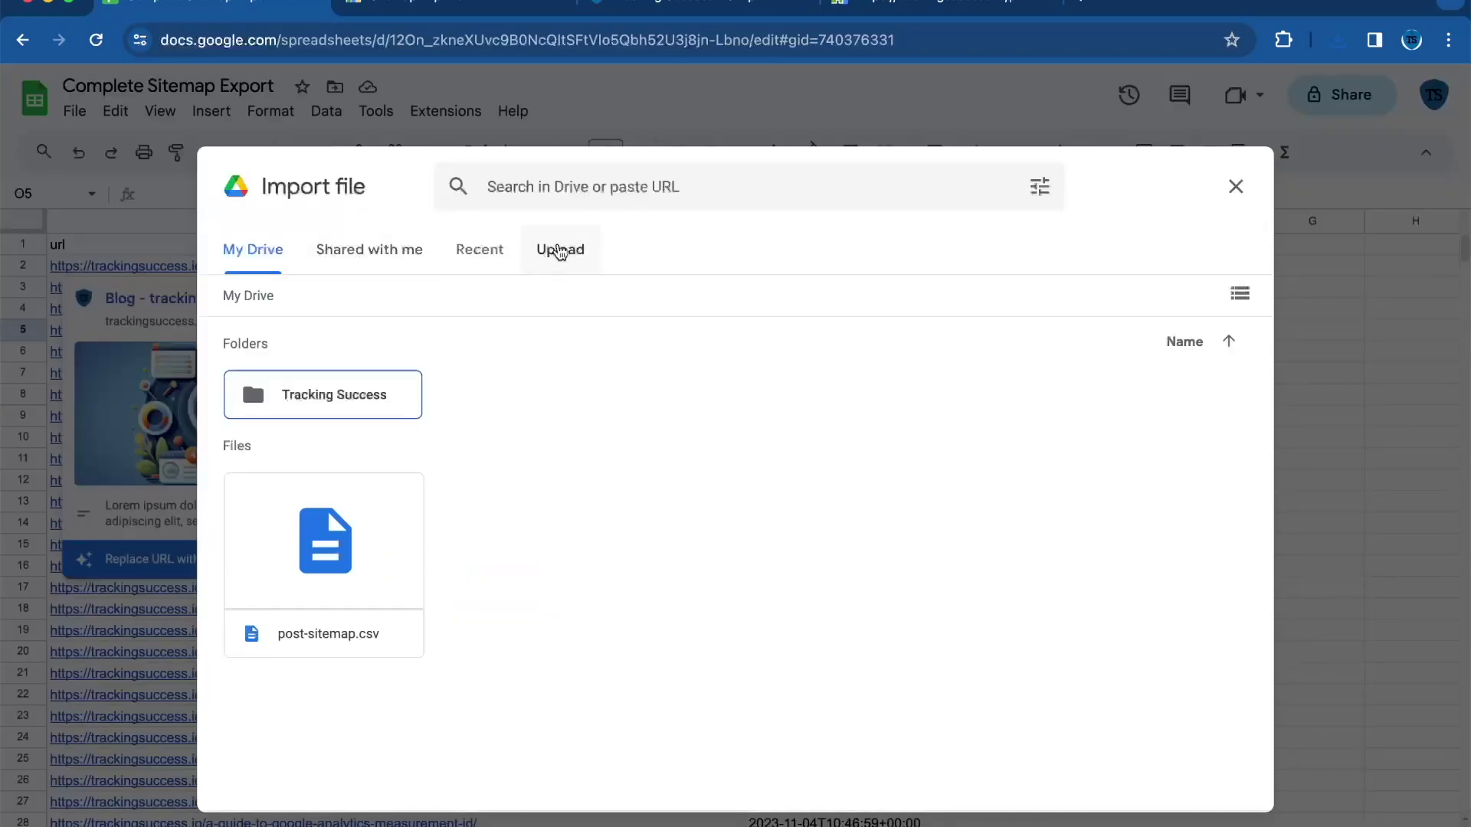
{"action": "left_click", "coordinate": [560, 253]}
{"action": "left_click", "coordinate": [717, 615]}
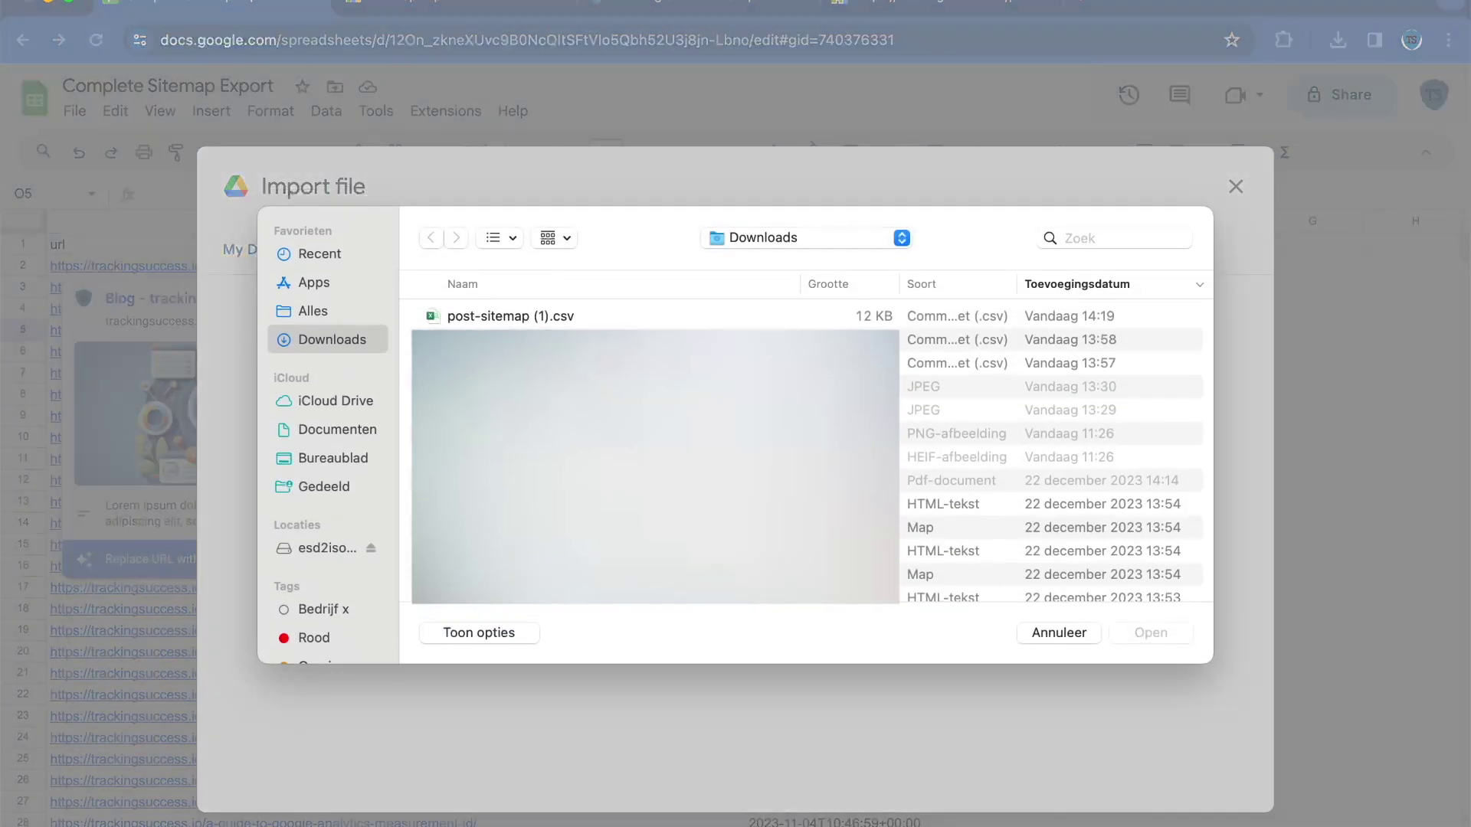
{"action": "double_click", "coordinate": [628, 312]}
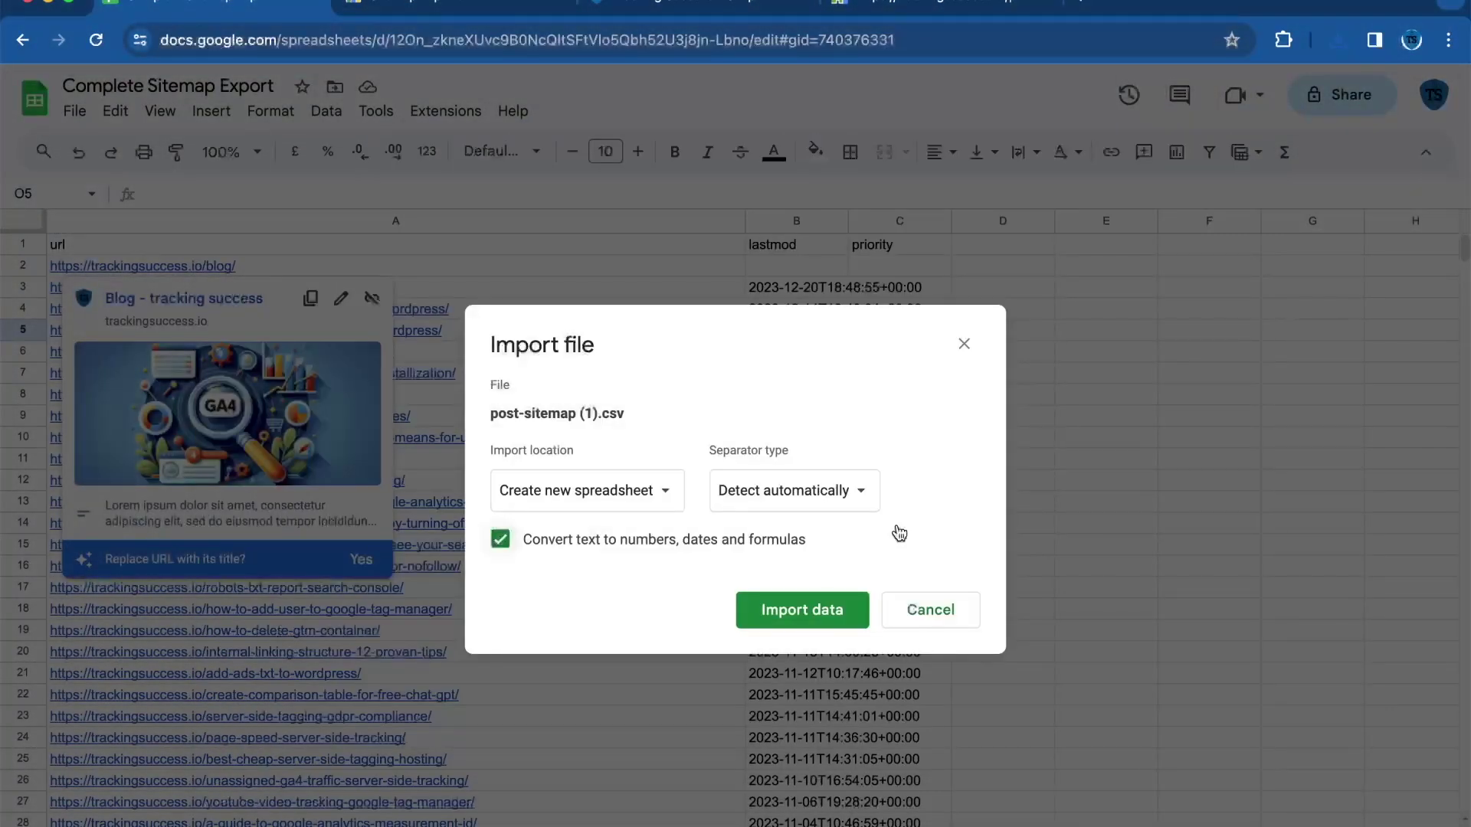
{"action": "left_click", "coordinate": [797, 609]}
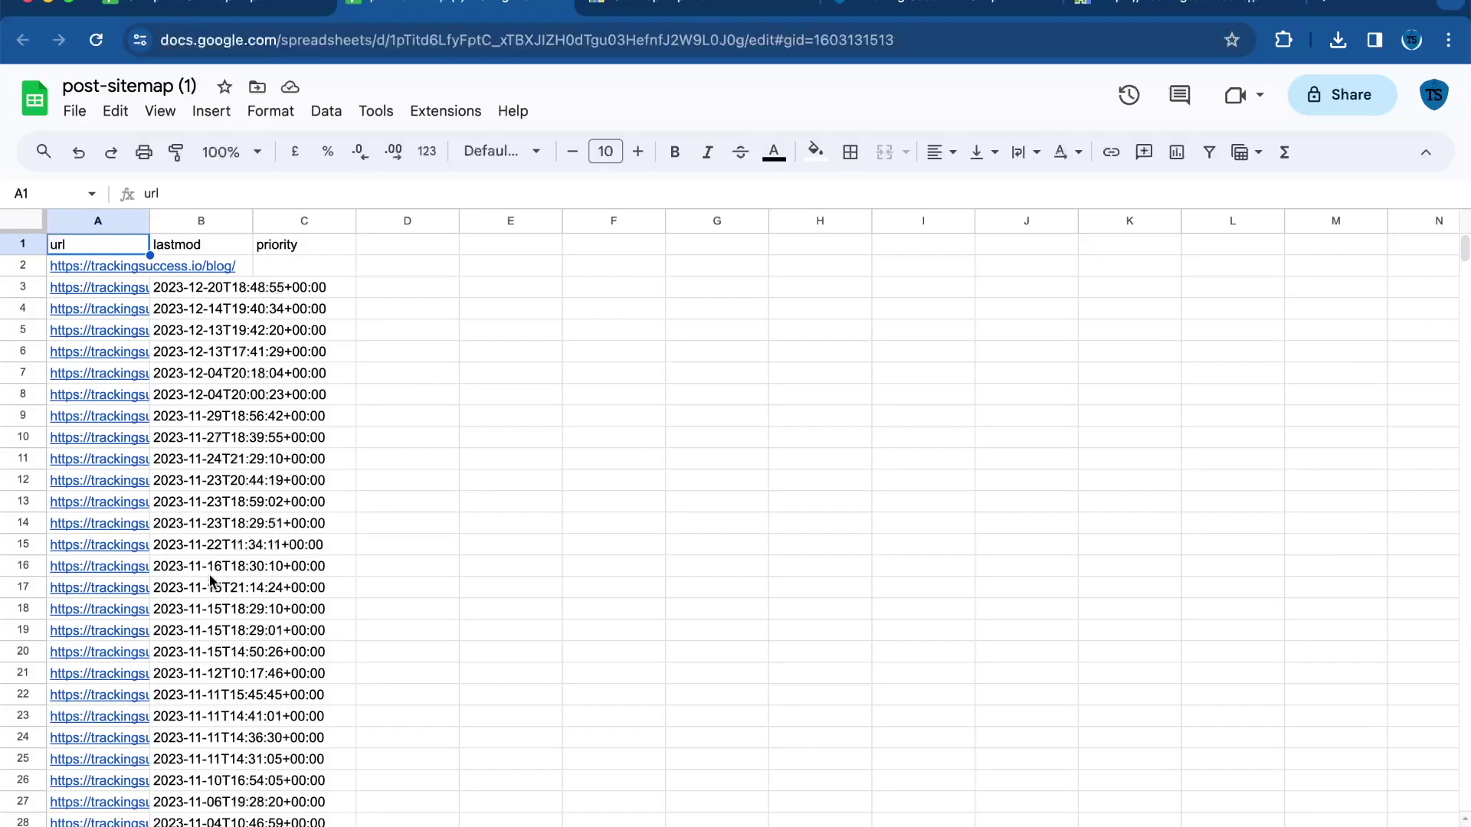
{"action": "scroll", "coordinate": [211, 583], "scroll_direction": "down", "scroll_amount": 3}
{"action": "scroll", "coordinate": [212, 583], "scroll_direction": "right", "scroll_amount": 1}
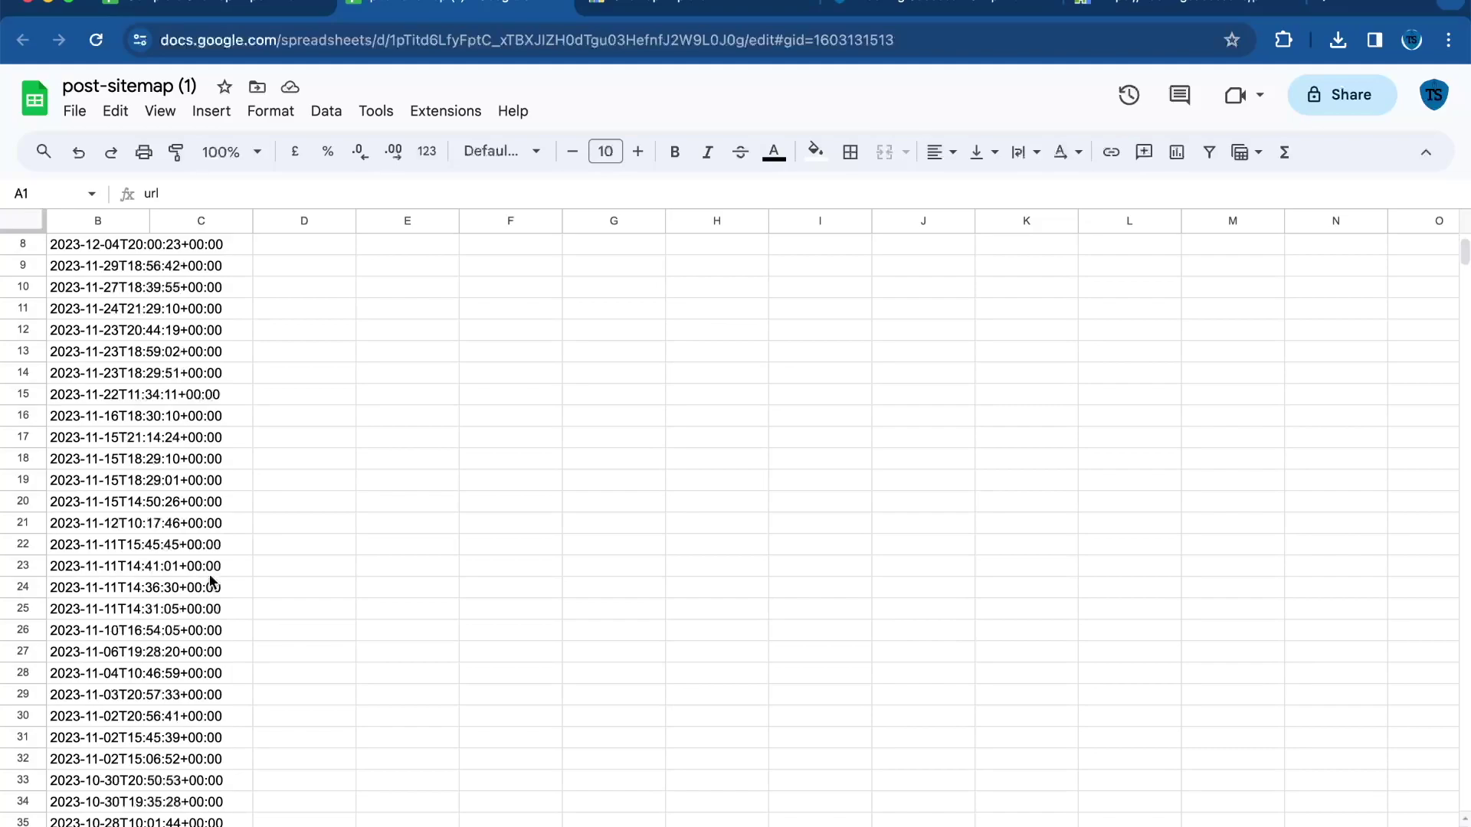
{"action": "scroll", "coordinate": [211, 581], "scroll_direction": "down", "scroll_amount": 3}
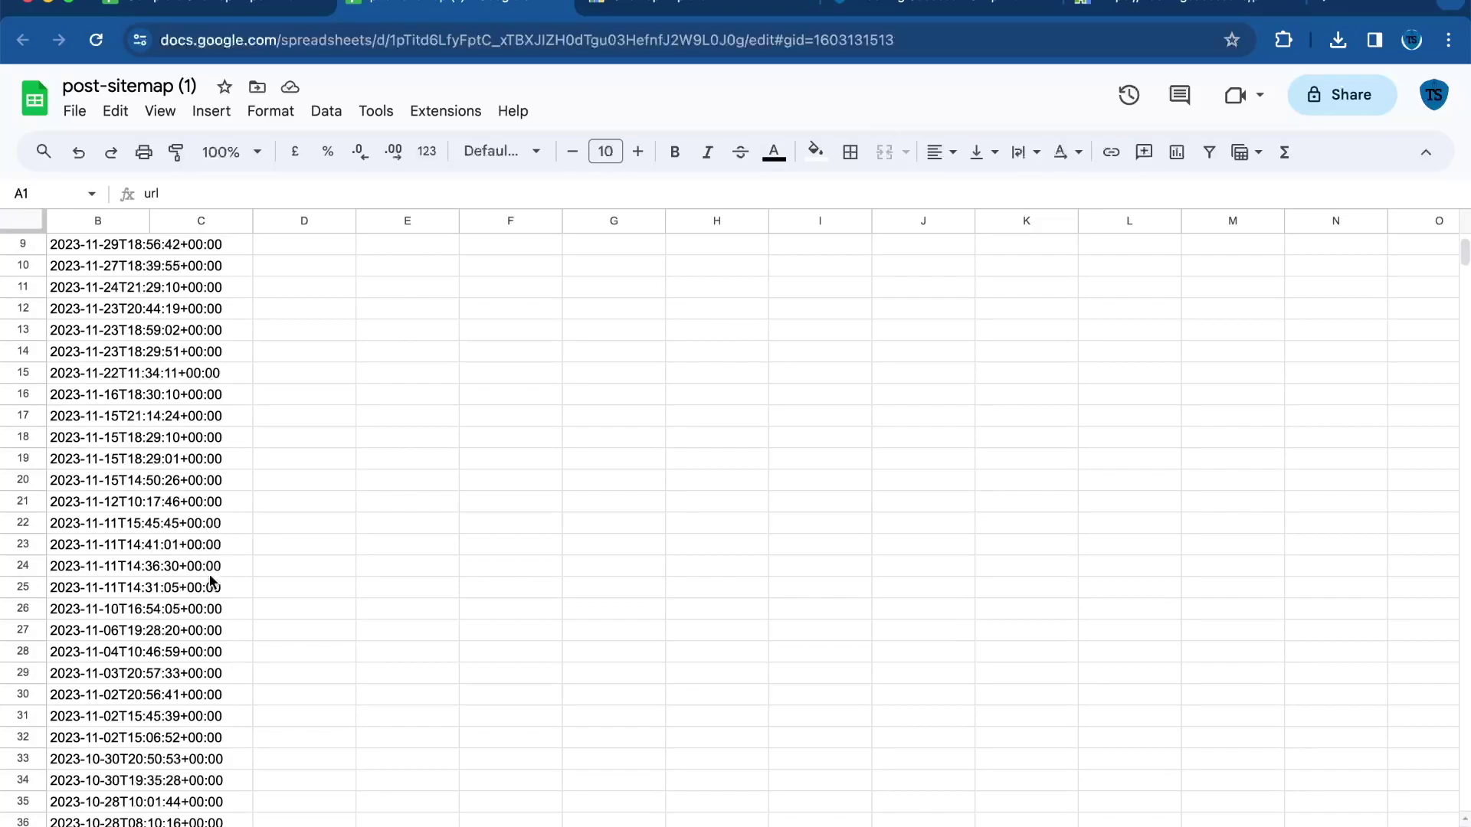
{"action": "scroll", "coordinate": [230, 583], "scroll_direction": "up", "scroll_amount": 5}
{"action": "scroll", "coordinate": [180, 373], "scroll_direction": "left", "scroll_amount": 2}
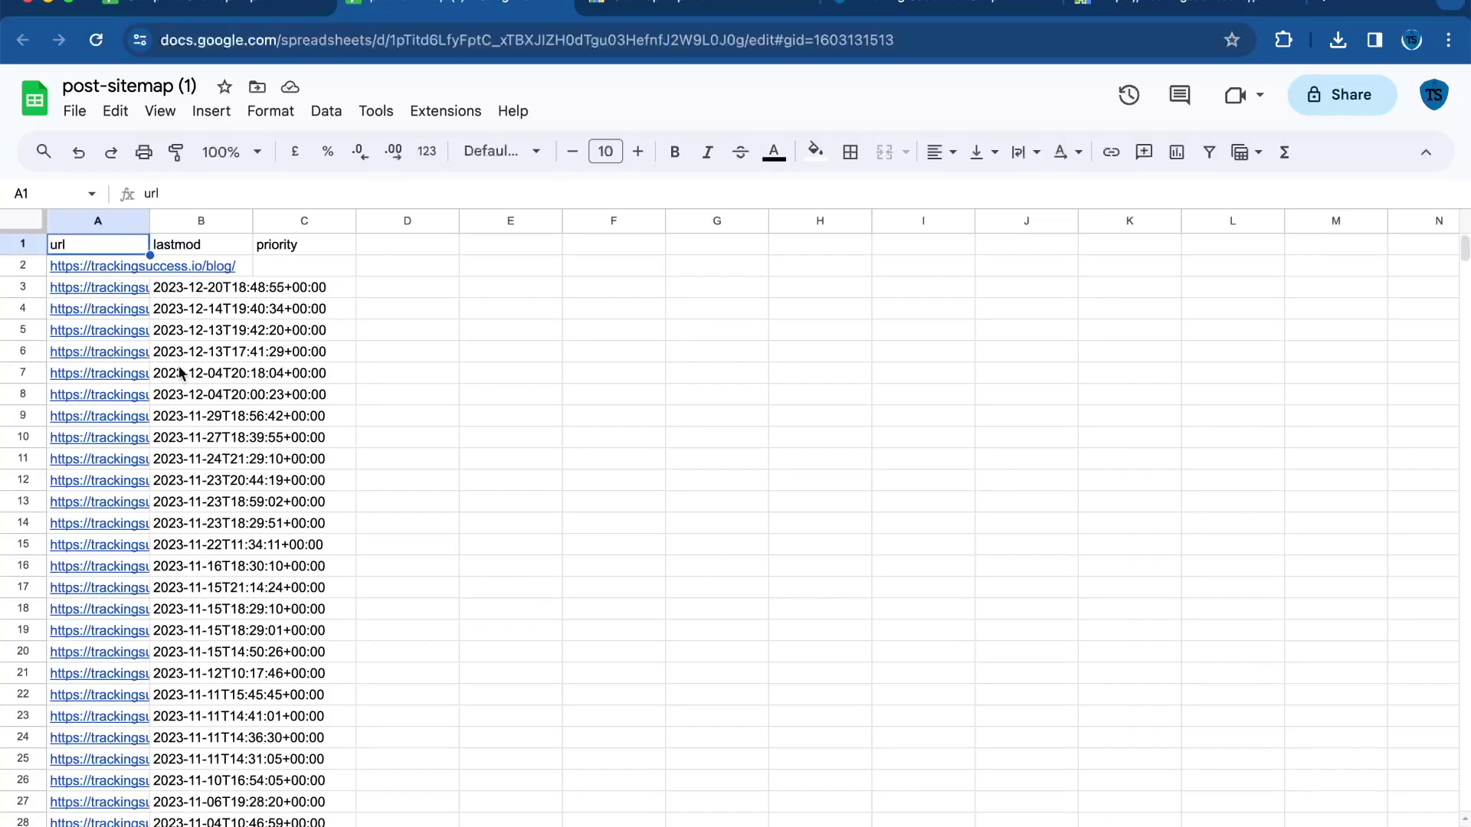